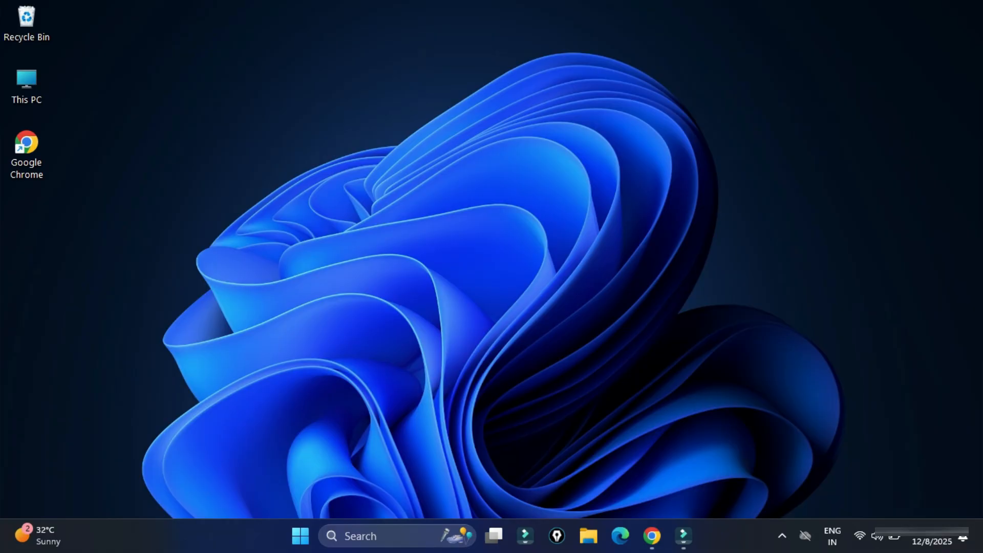
Open Google Chrome, search Google for "sqlserver" and open Microsoft's SQL Server Downloads page.
left_click(652, 535)
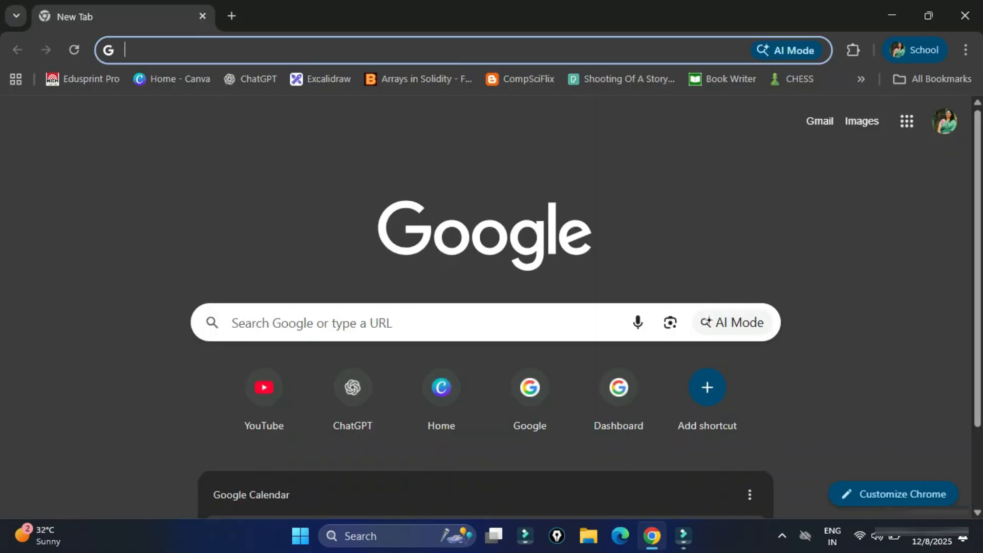
type("sqlse")
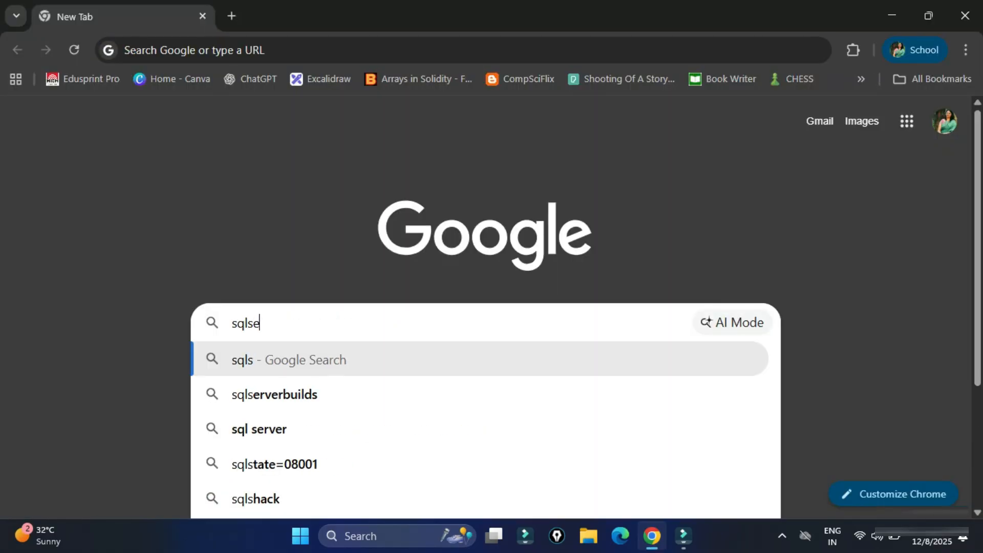
type("rver")
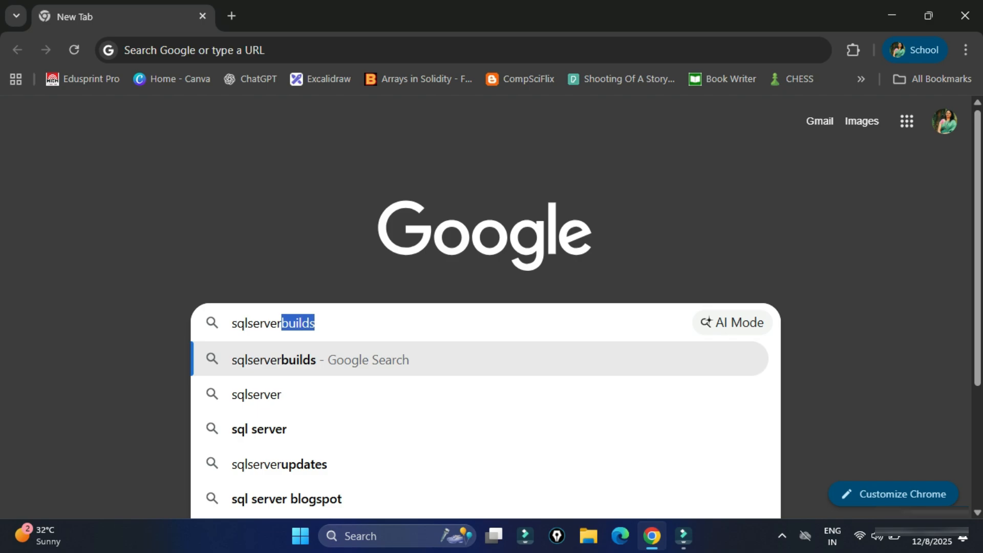
key("Delete")
key("Return")
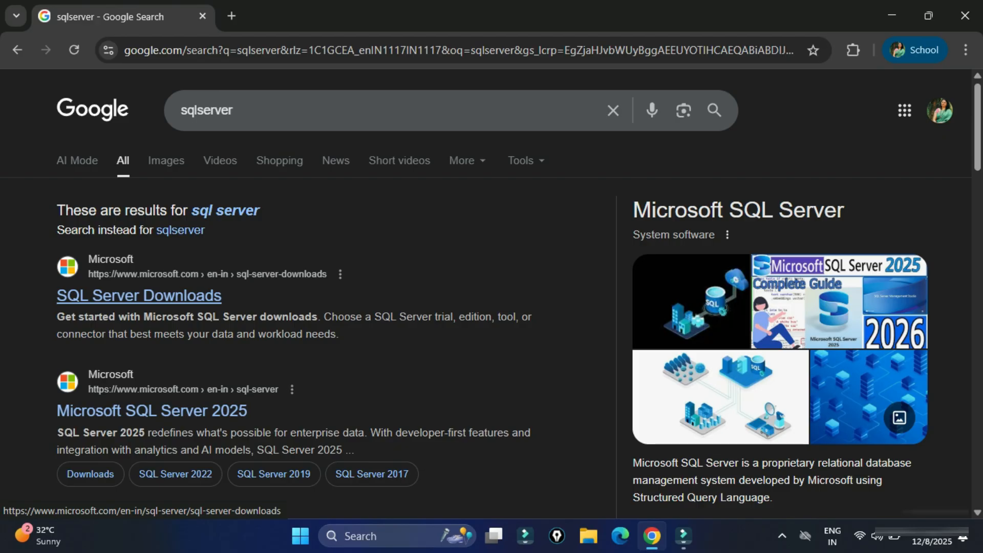
left_click(139, 296)
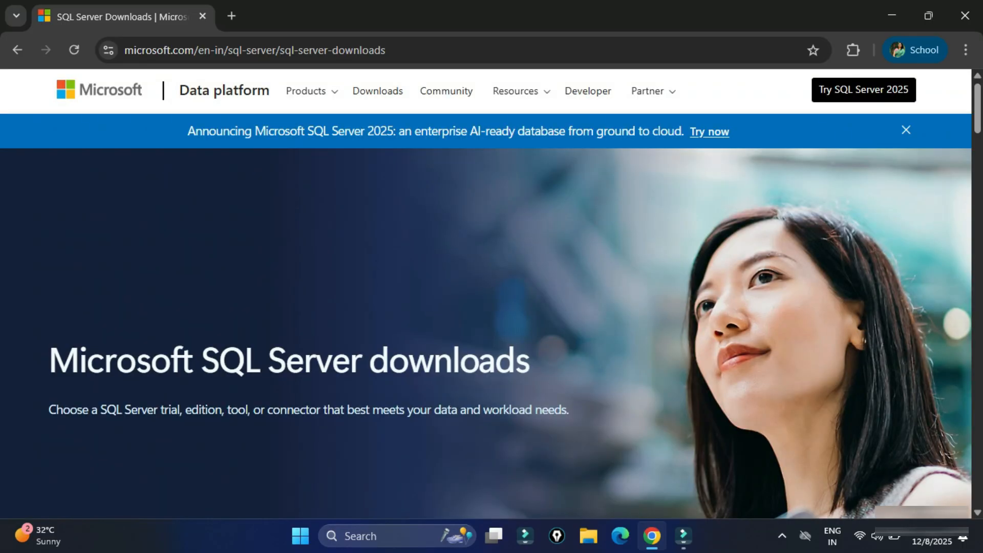
Download the SQL Server 2025 Express installer and run SQL2025-SSEI-Expr.exe, minimizing the browser.
scroll(487, 292, "down", 10)
scroll(487, 292, "up", 7)
scroll(487, 292, "down", 7)
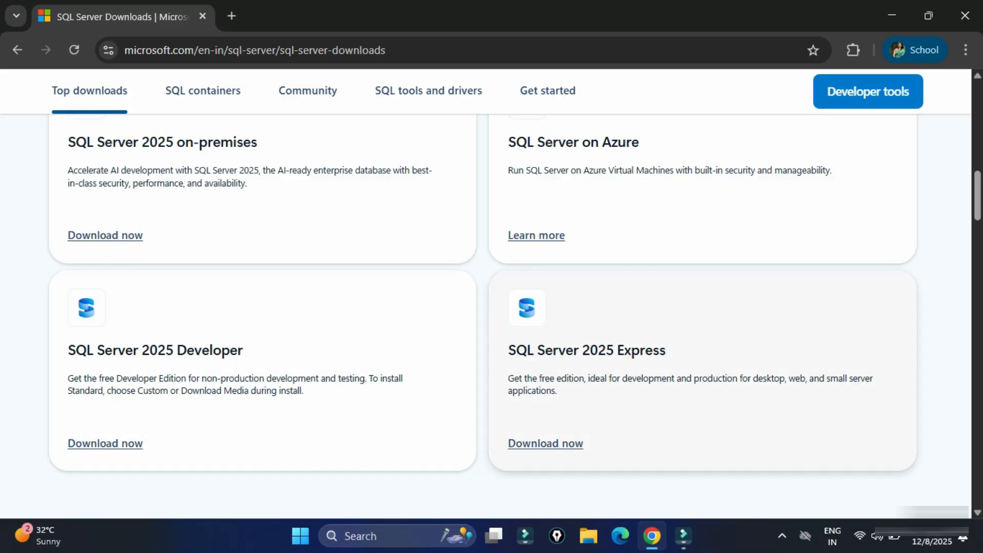
left_click_drag(507, 349, 665, 349)
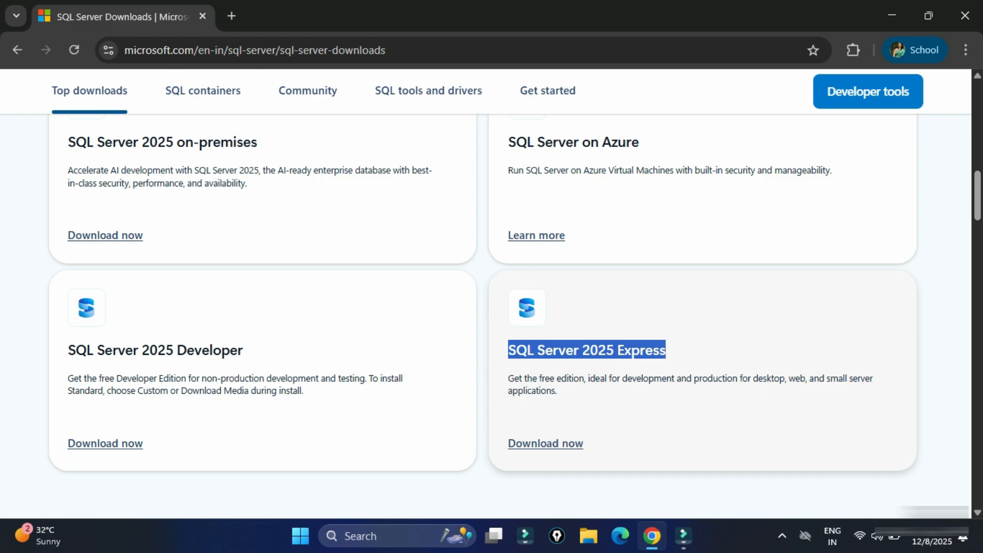
left_click(545, 444)
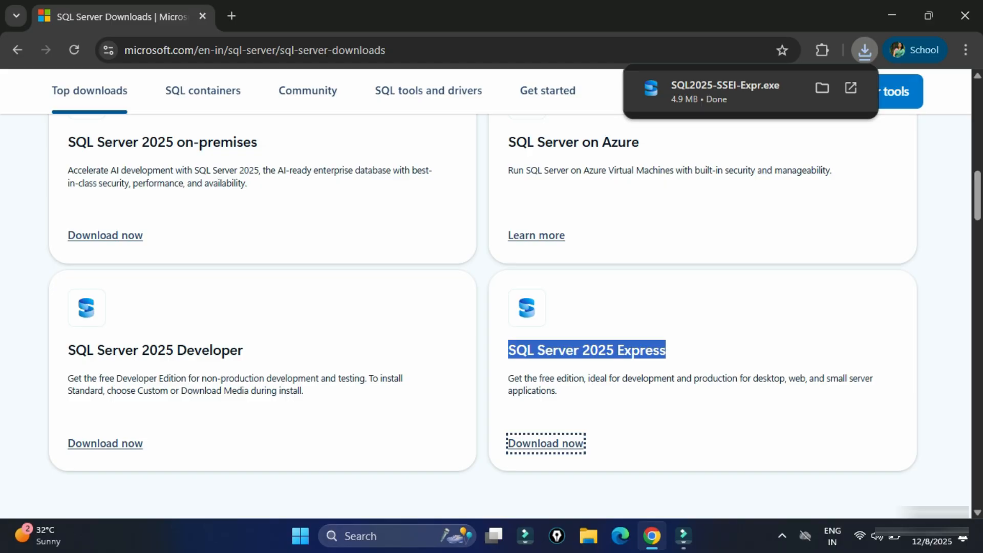
left_click(725, 91)
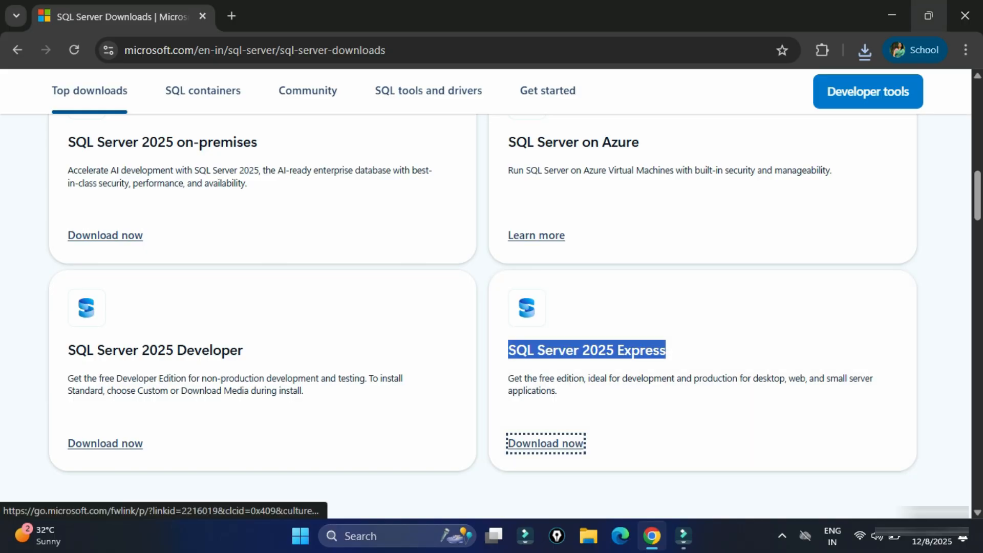
left_click(892, 16)
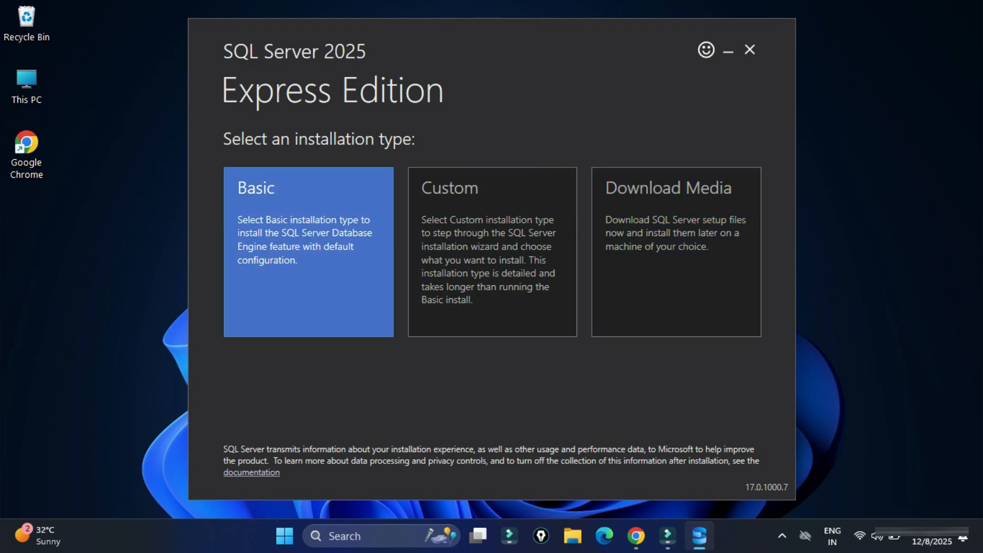
Install SQL Server 2025 Express with the Basic type, accepting the license terms and keeping the location C:\Program Files\Microsoft SQL Server.
left_click(308, 251)
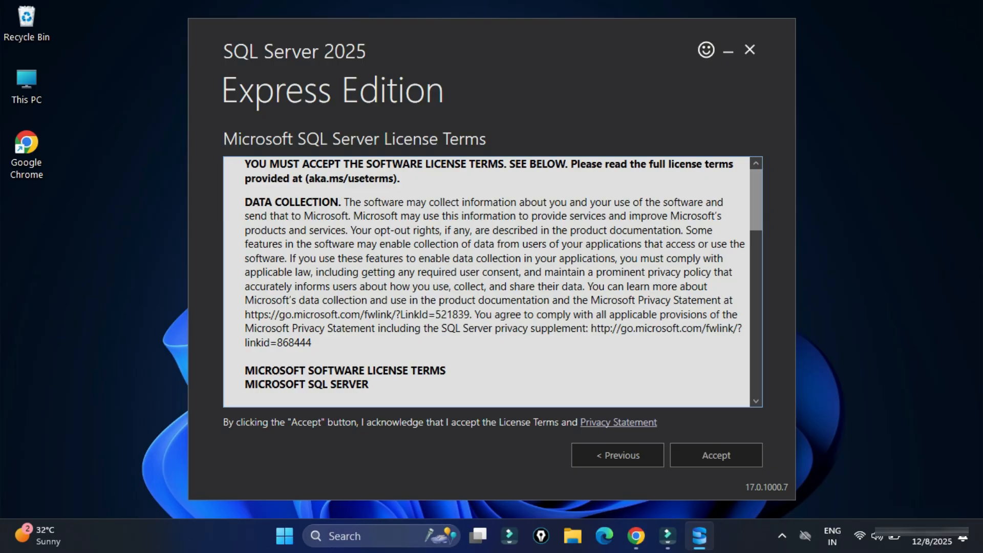
scroll(492, 282, "down", 4)
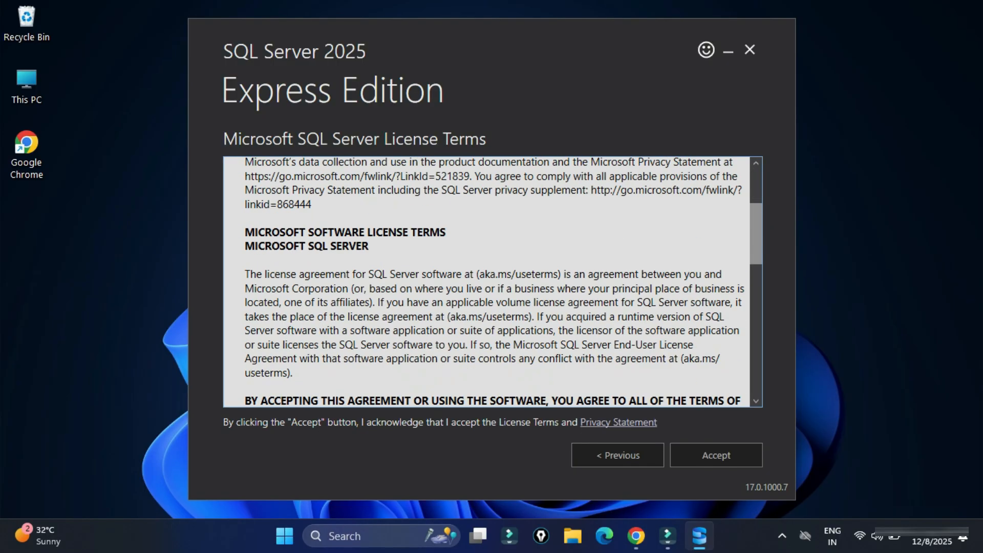
scroll(492, 281, "up", 4)
left_click(716, 455)
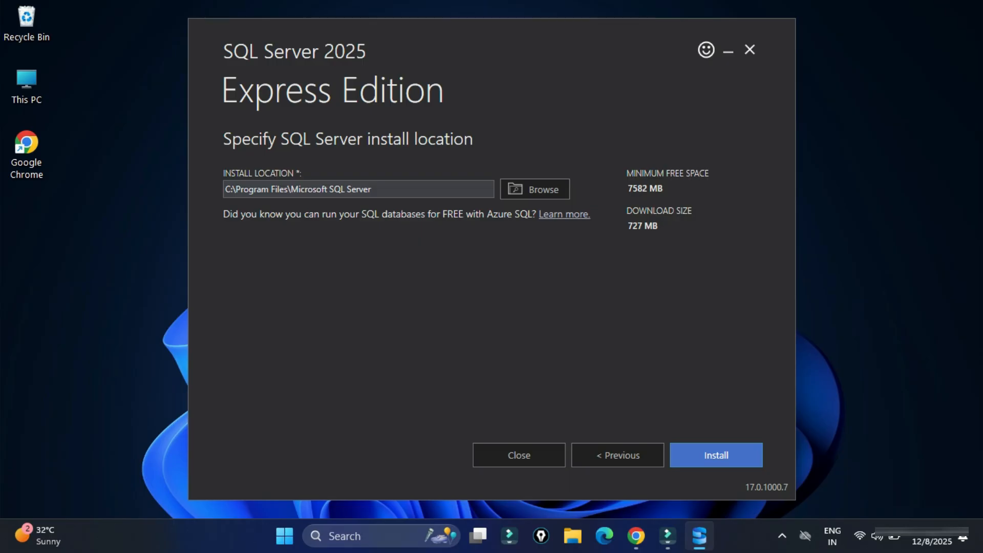
left_click_drag(378, 189, 225, 189)
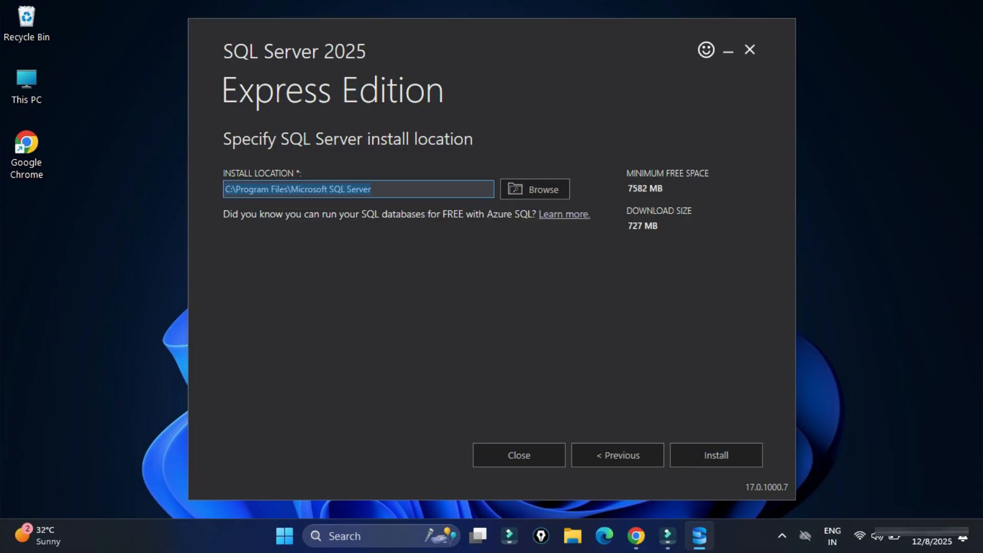
left_click(716, 455)
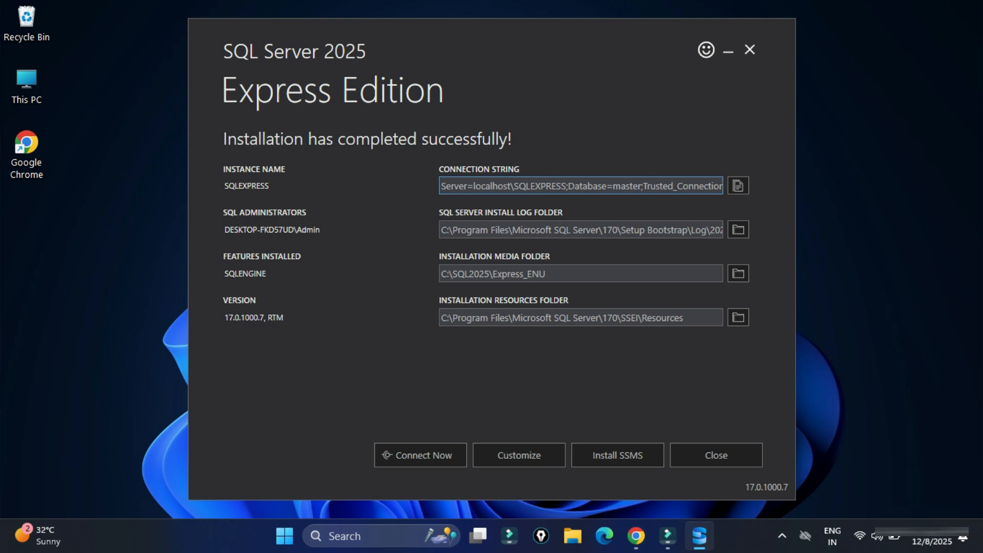
Review the connection string, install log folder and installation media folder in the completed installation's summary.
left_click_drag(442, 186, 566, 186)
left_click(502, 186)
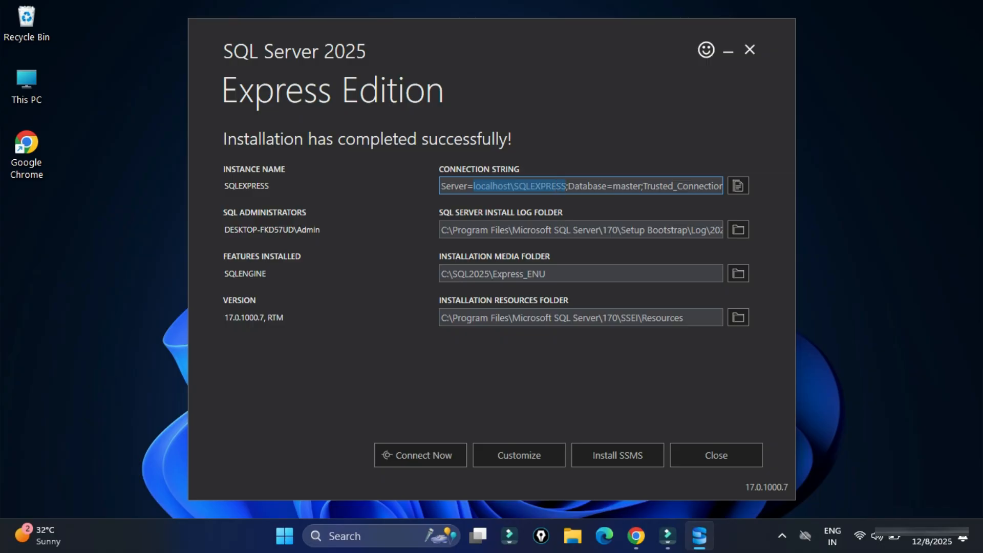
left_click(567, 229)
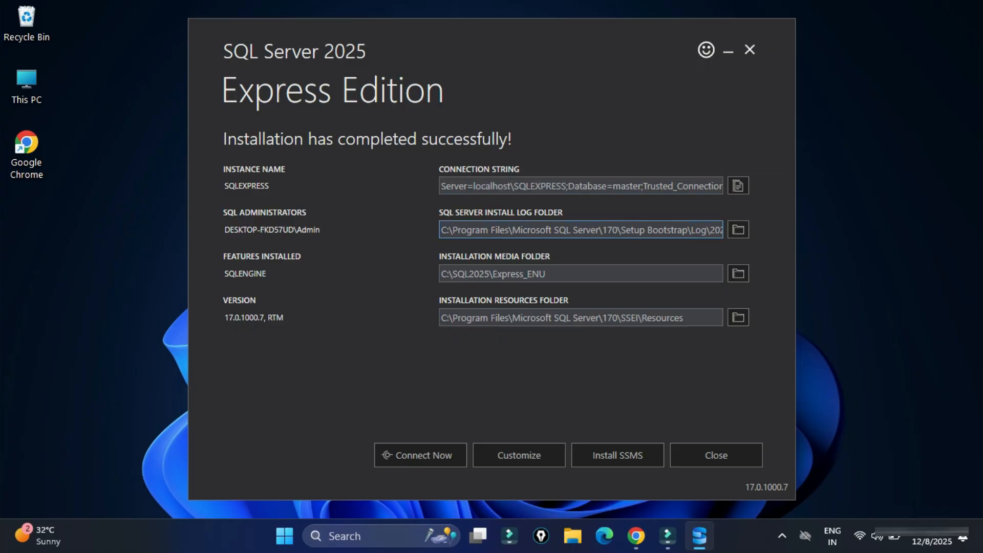
left_click_drag(489, 219, 527, 219)
left_click(543, 274)
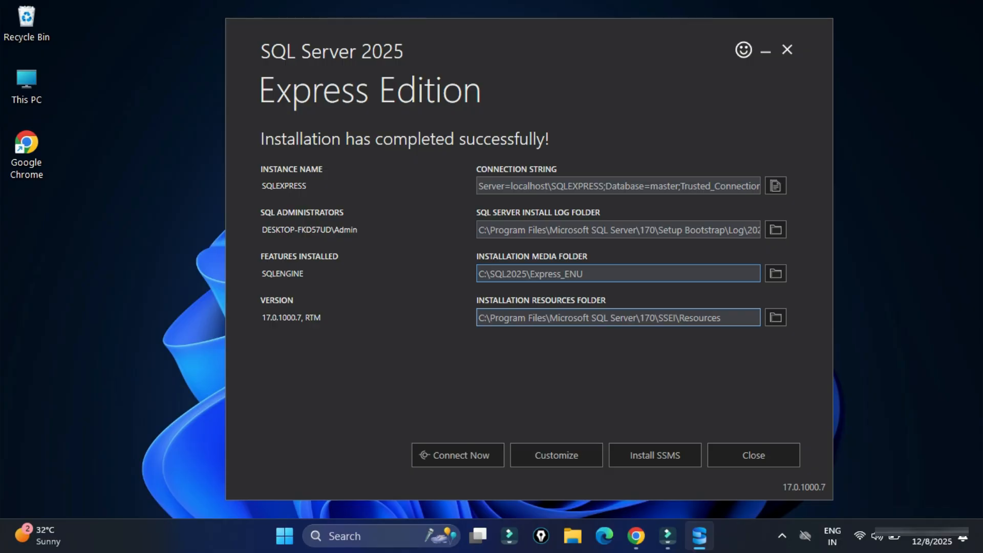
Test the connection to the new SQL Server instance in SQLCMD, review the version query output and close the console.
left_click(458, 455)
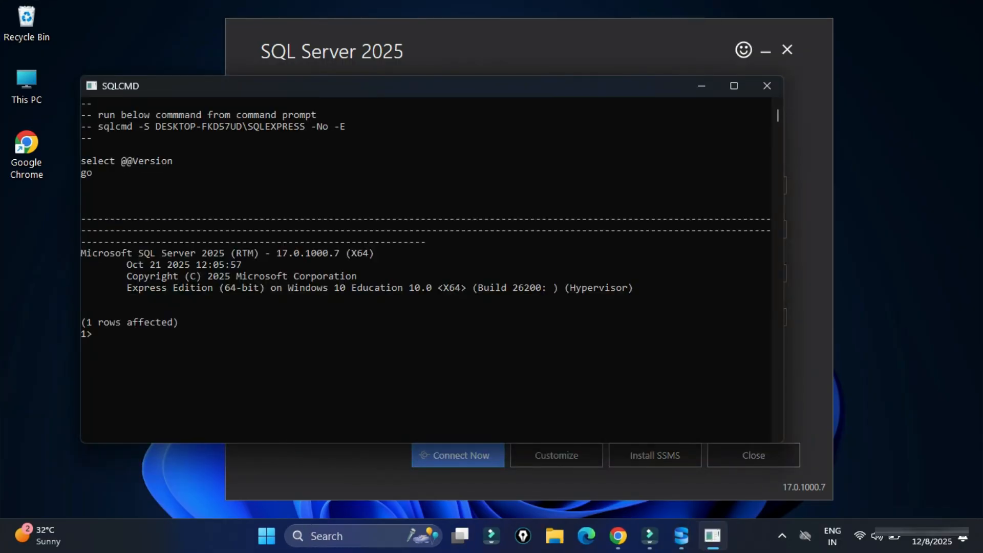
left_click_drag(234, 87, 307, 98)
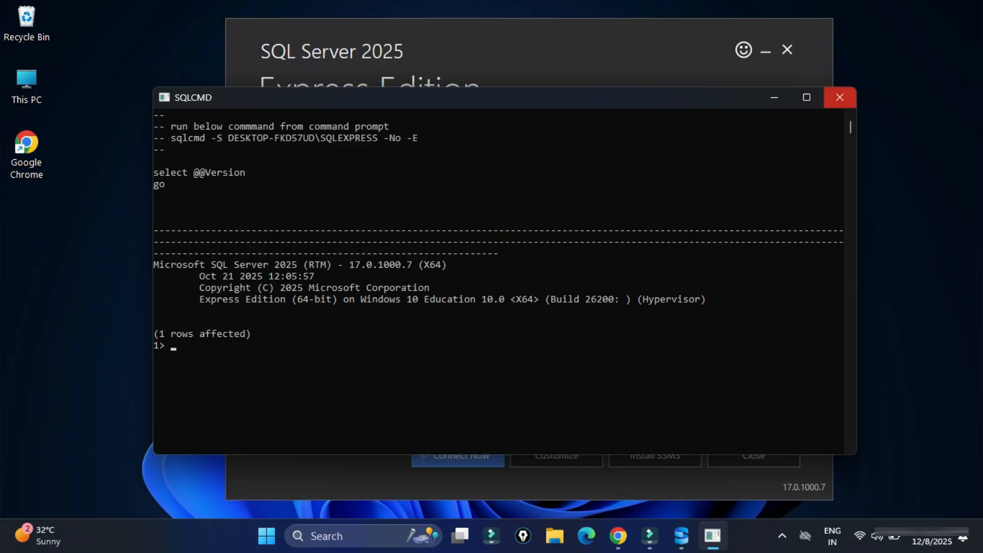
left_click(840, 97)
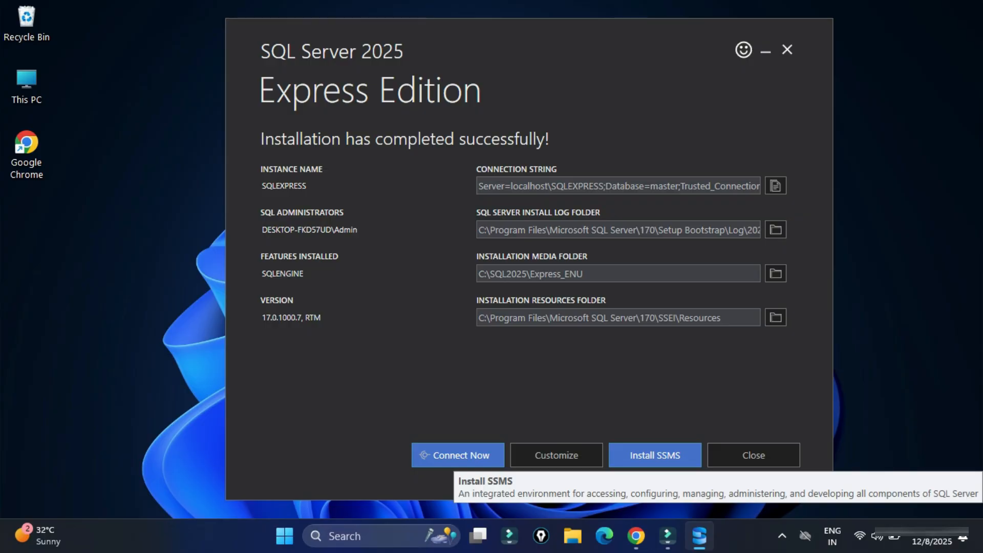
Open the SSMS installation page from the SQL Server installer and download the SQL Server Management Studio 22 installer.
left_click(655, 455)
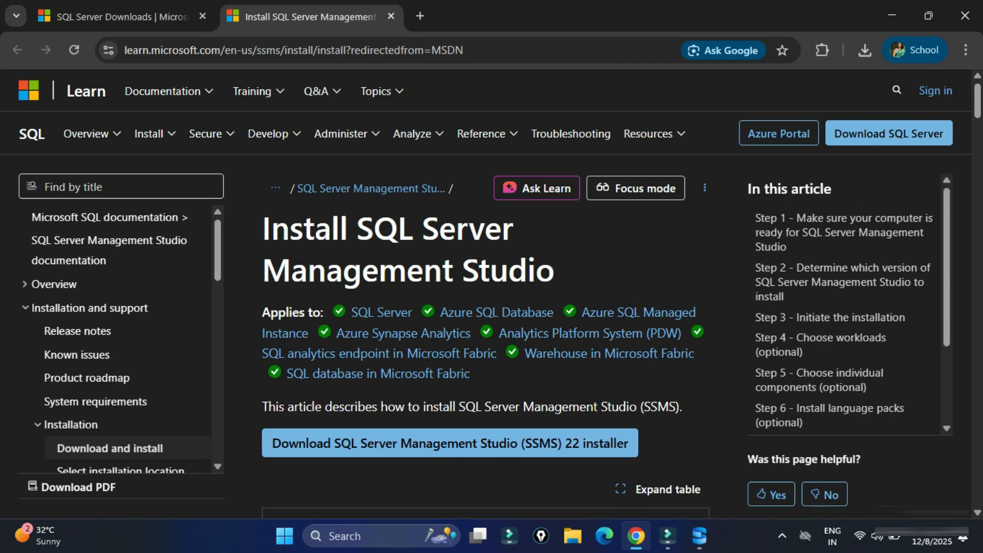
scroll(450, 443, "down", 6)
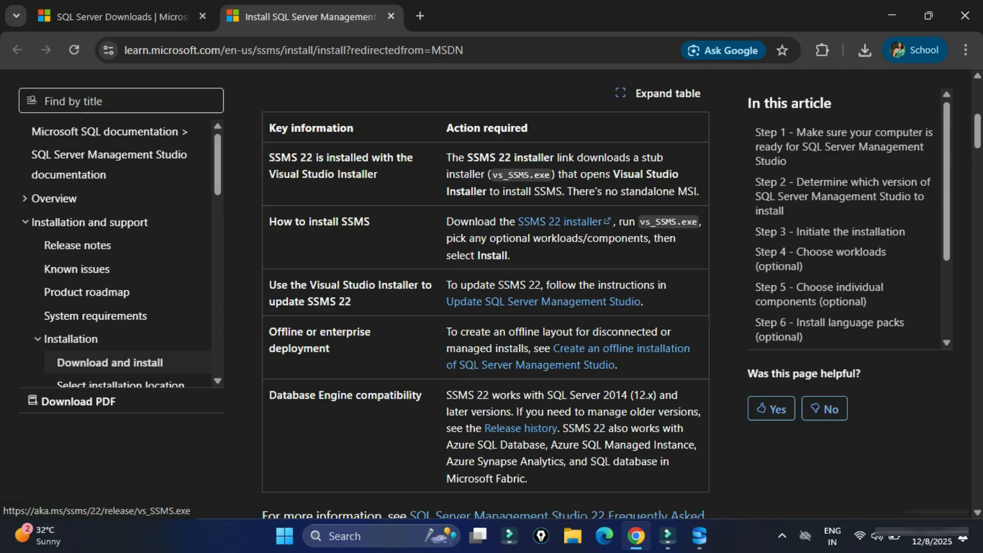
scroll(451, 443, "up", 6)
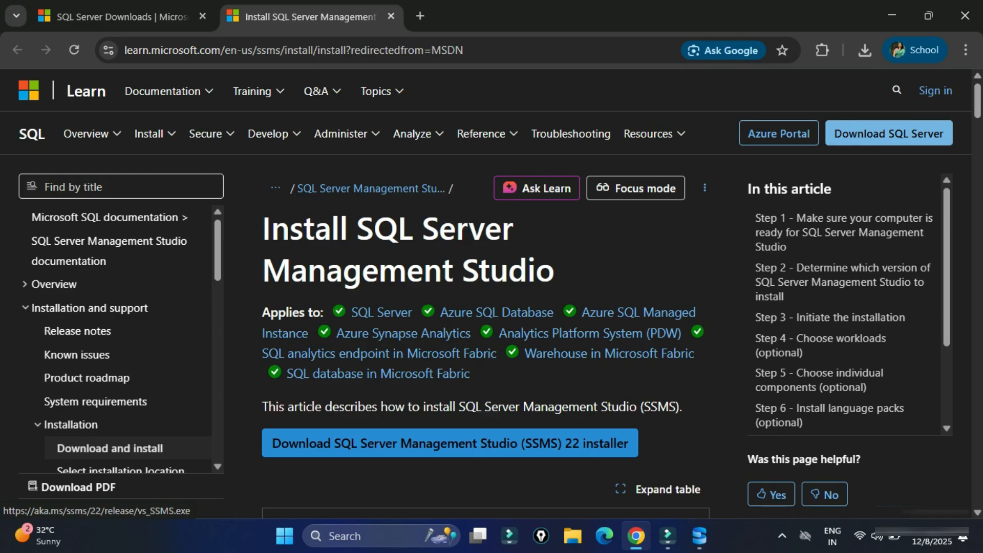
left_click(450, 443)
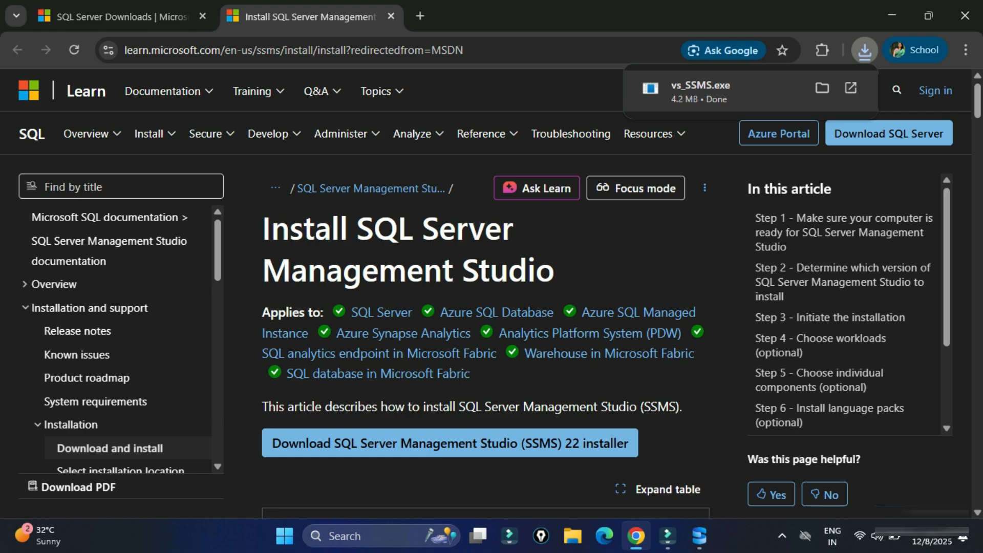
Run vs_SSMS.exe, minimize the browser and the SQL Server installer, and continue past the Visual Studio Installer's privacy and license notice.
left_click(701, 91)
left_click(892, 16)
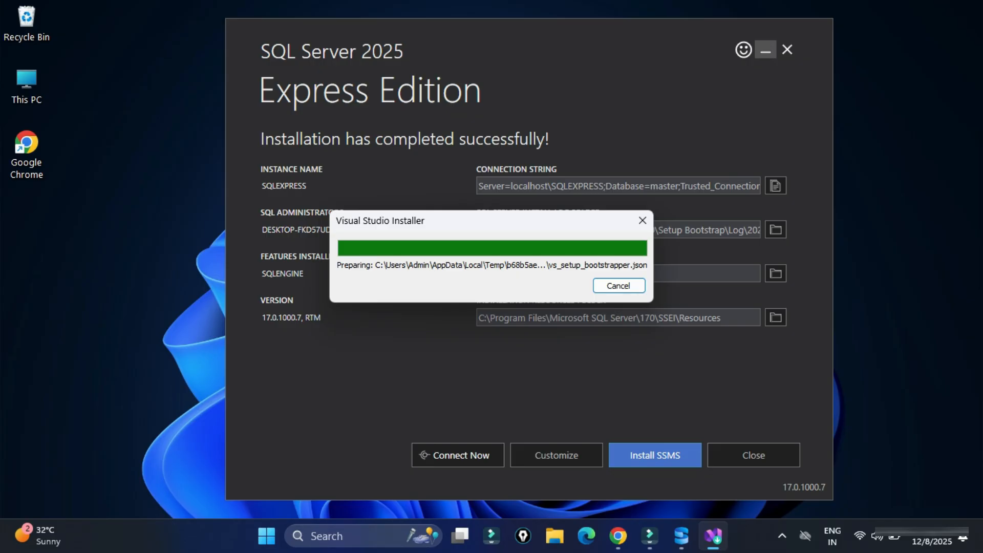
left_click(765, 50)
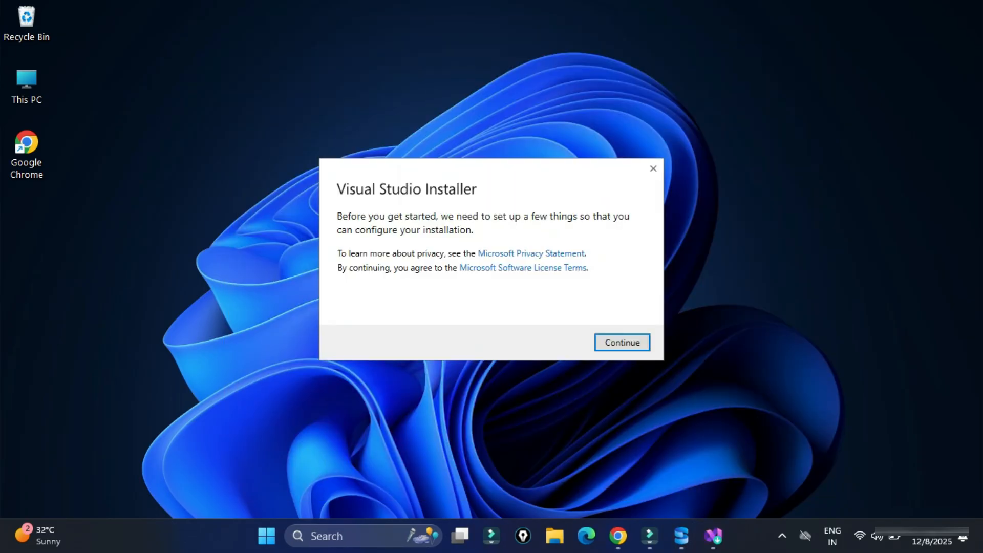
key("Return")
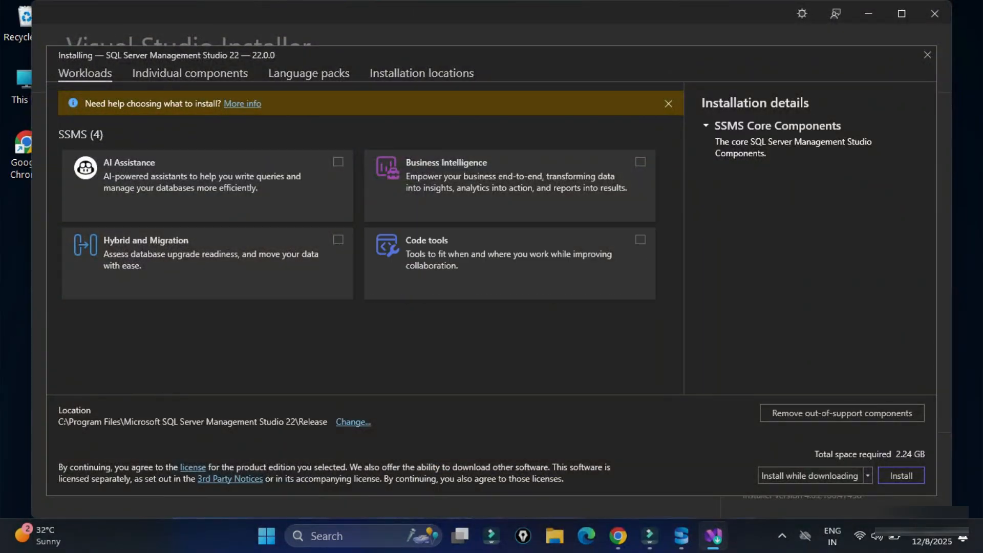
Install SQL Server Management Studio 22 with the AI Assistance, Hybrid and Migration, Code tools and Business Intelligence workloads, then close the installer.
left_click(337, 162)
left_click(338, 239)
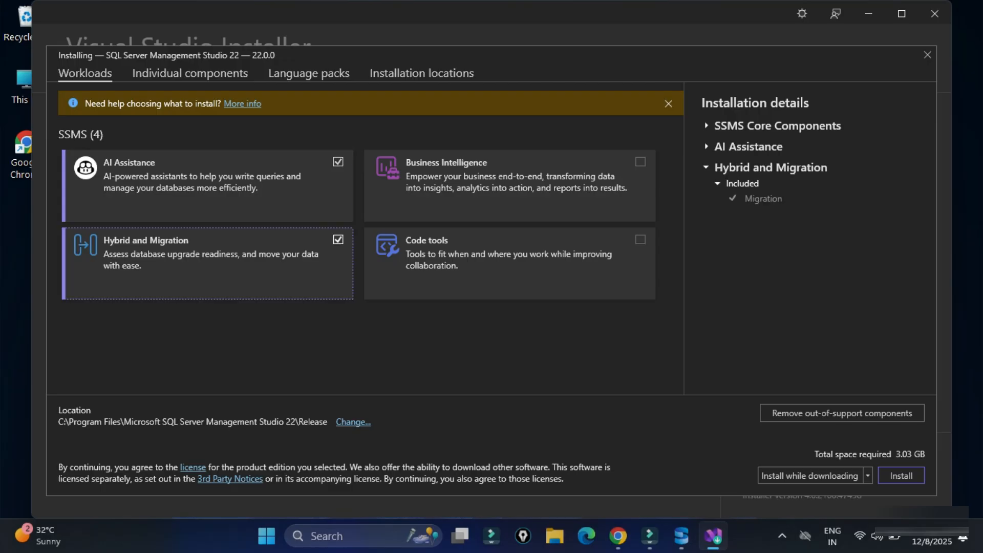
left_click(640, 239)
left_click(640, 162)
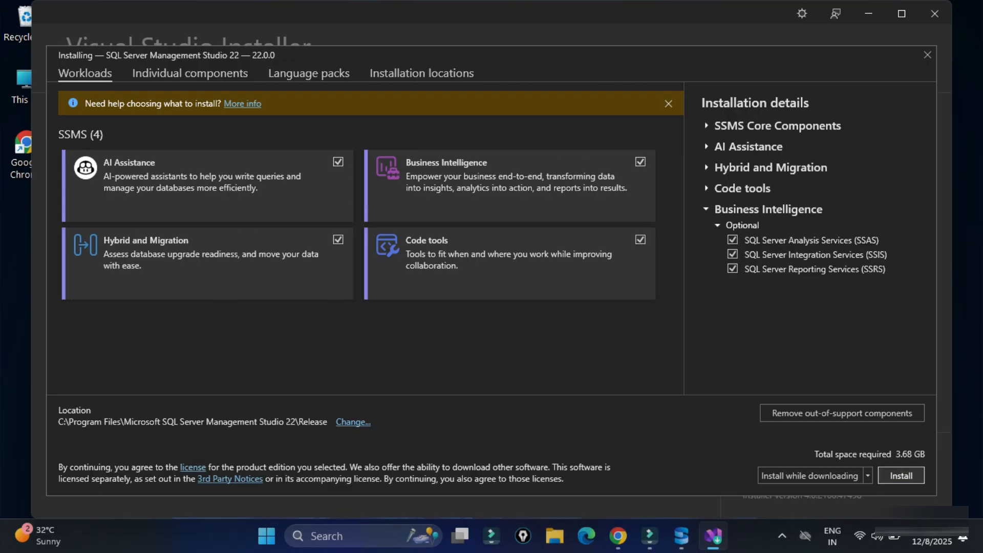
left_click(901, 475)
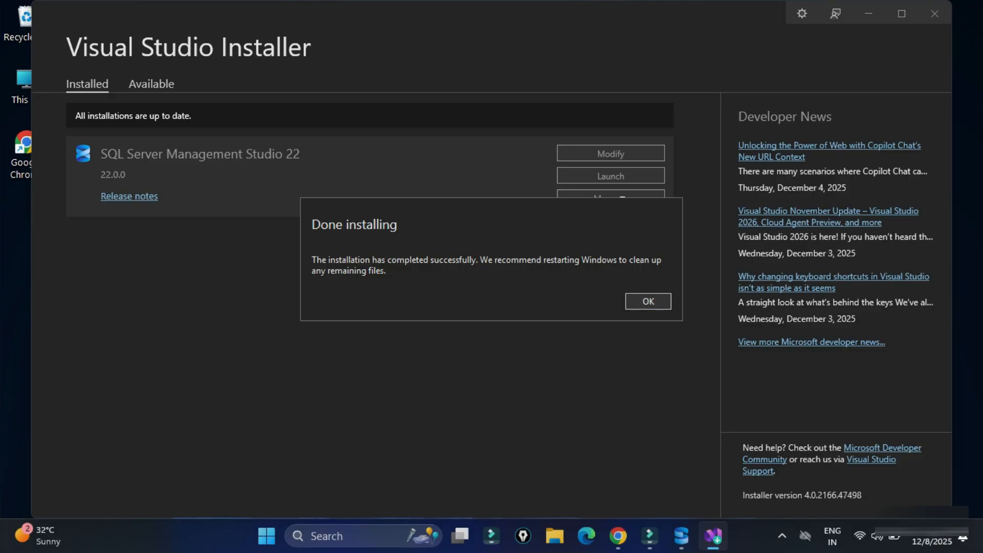
key("Return")
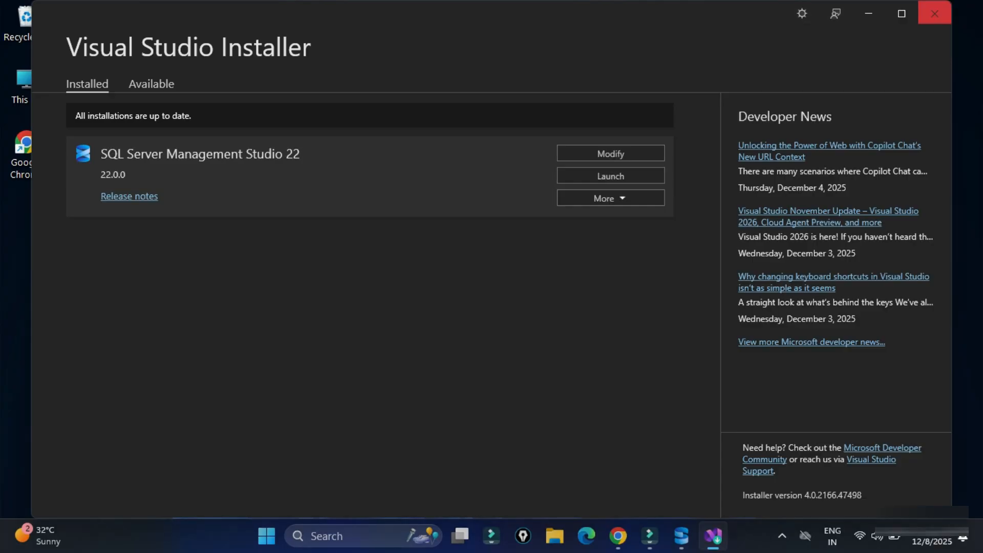
left_click(935, 14)
Launch SQL Server Management Studio 22 from Windows search and skip adding an account.
key("super")
type("sql server man")
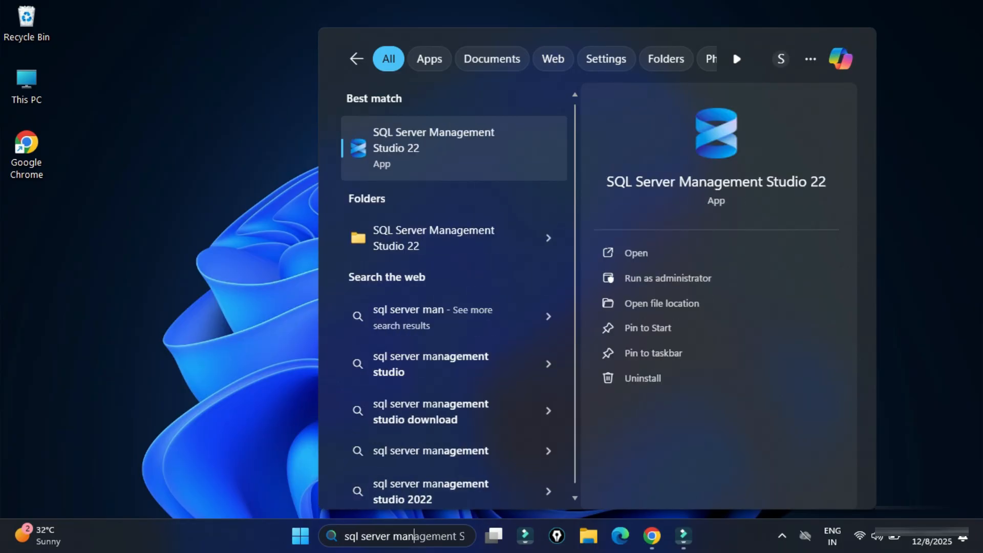
type("ag")
key("Return")
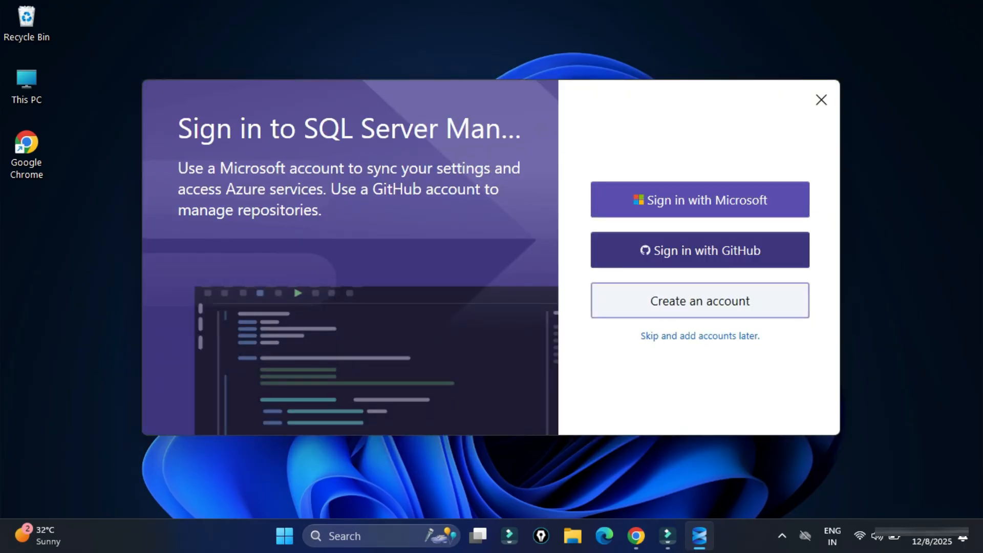
left_click(700, 335)
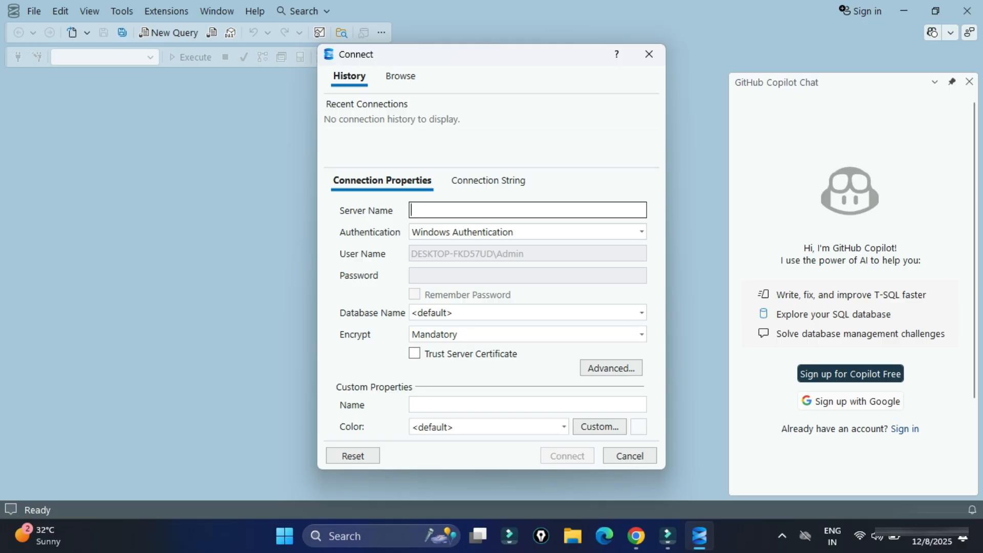
Connect to the server DESKTOP-FKD57UD\SQLEXPRESS with the Trust Server Certificate option enabled.
type("DESKTOP-")
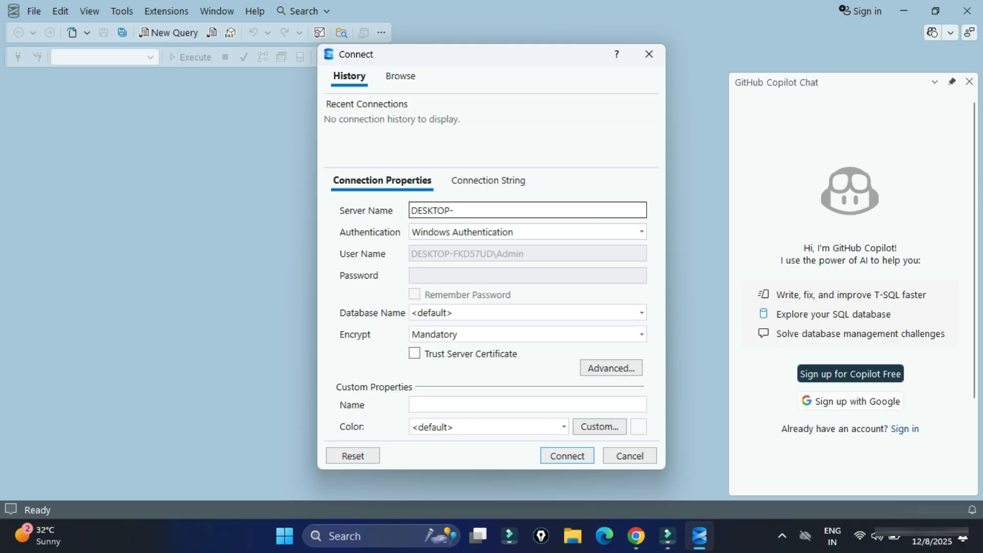
type("FKD57UD\\SQLEXPRESS")
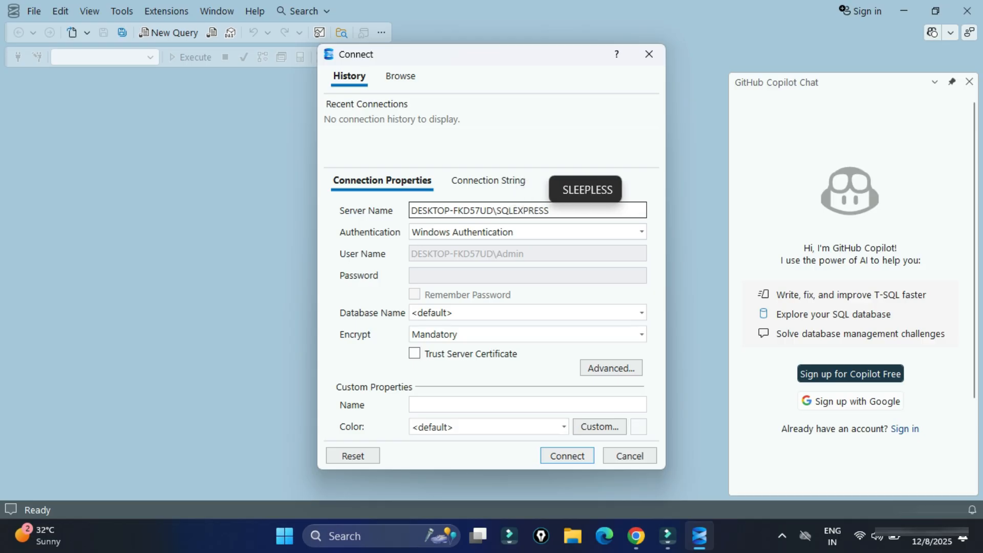
left_click_drag(422, 210, 494, 210)
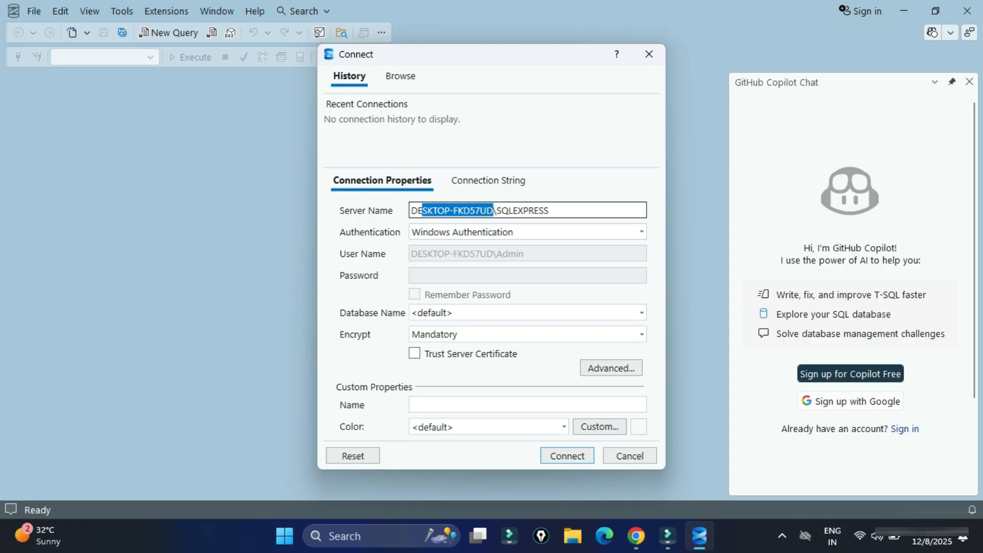
left_click(550, 210)
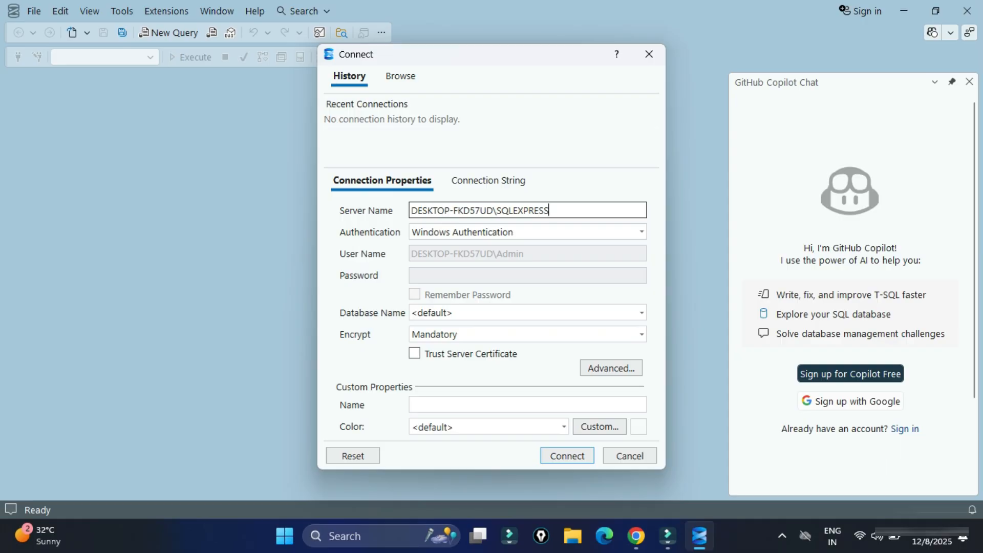
left_click(415, 353)
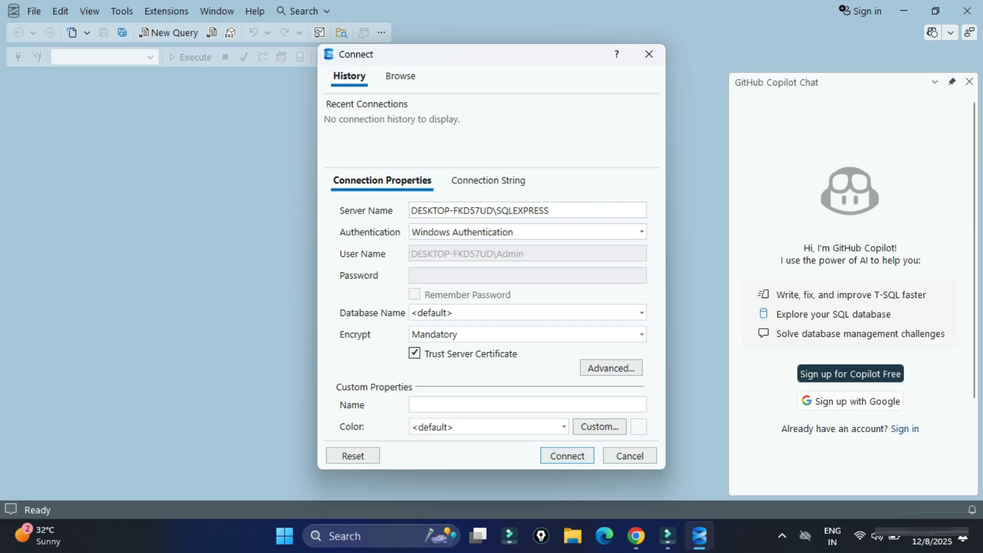
left_click(566, 456)
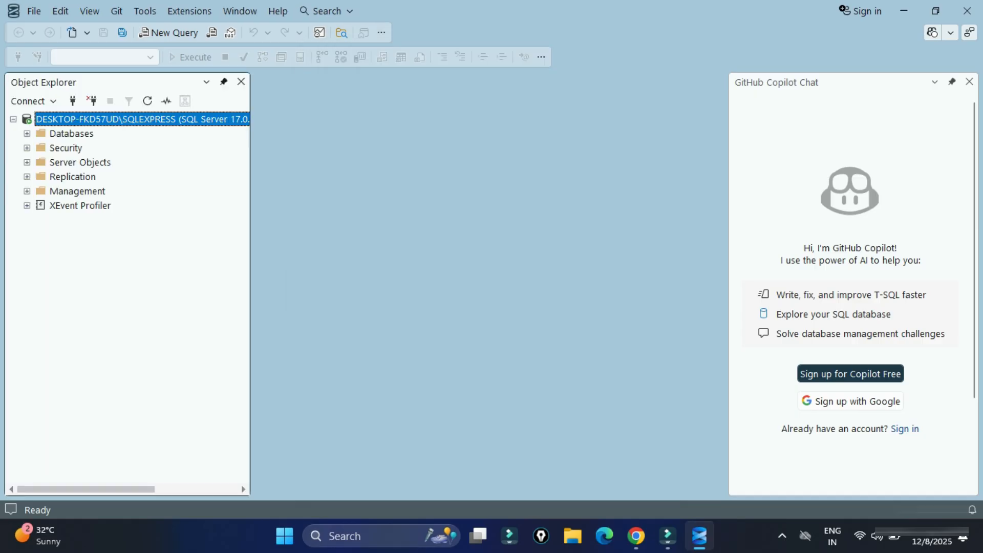
Close the GitHub Copilot Chat pane and expand the server's Databases and System Databases folders.
left_click(970, 82)
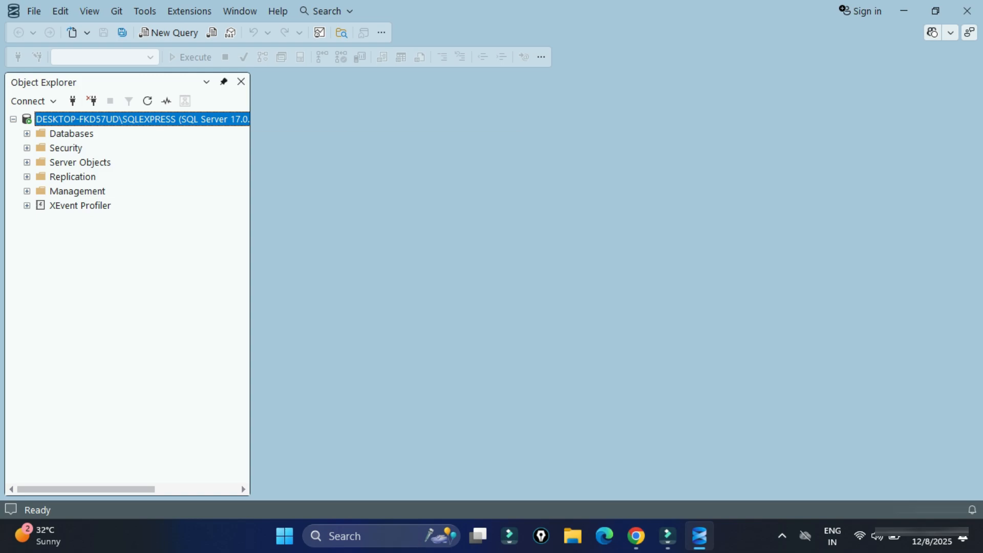
left_click(27, 134)
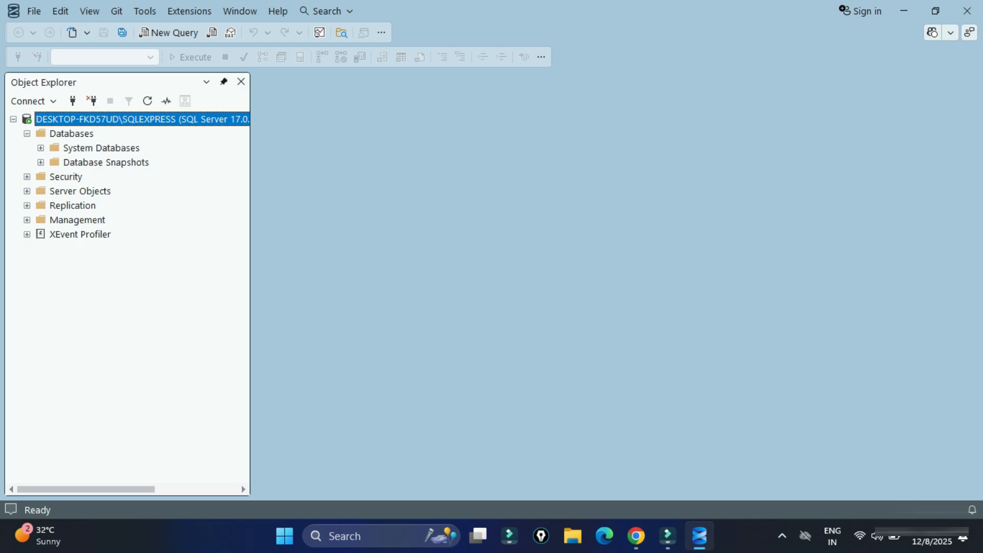
left_click(40, 148)
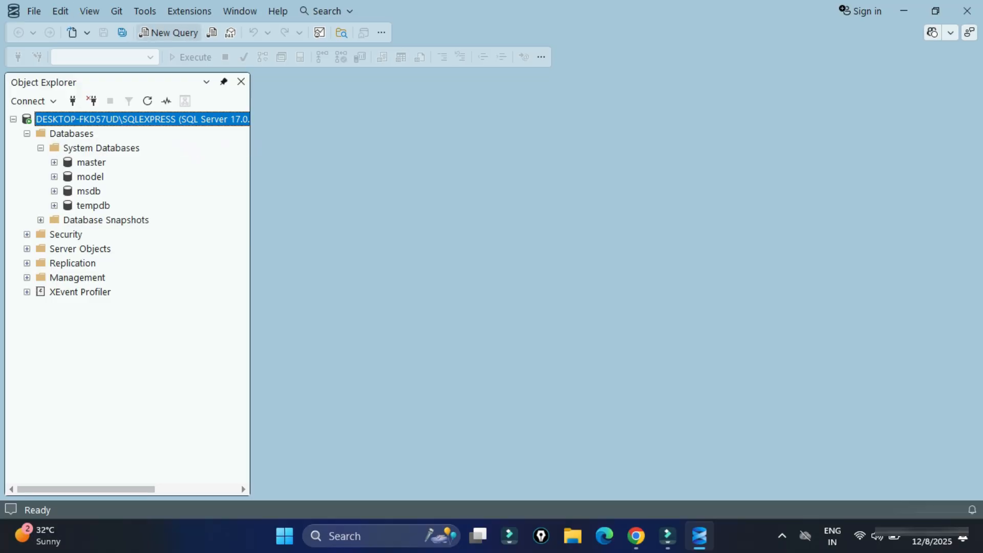
Create the CSCORNER database by running CREATE DATABASE CSCORNER; in a new query.
left_click(169, 32)
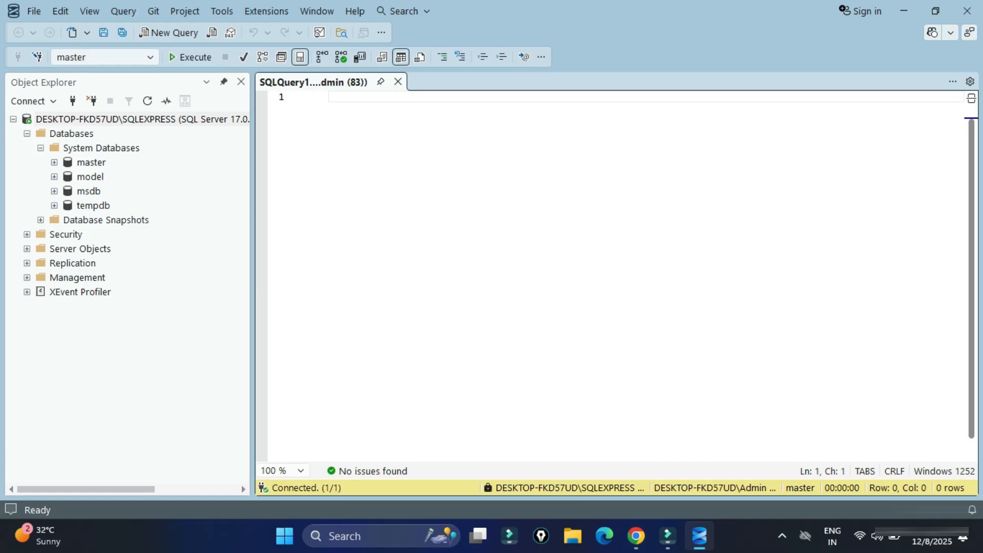
type("CREATE TDA")
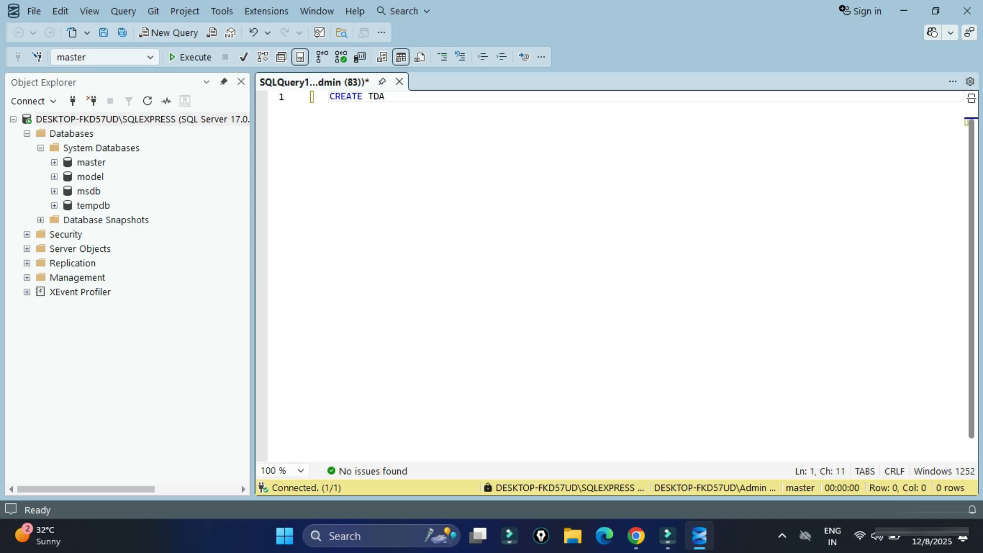
key("BackSpace")
key("BackSpace")
key("BackSpace")
type("DATABASE CSCORNER;")
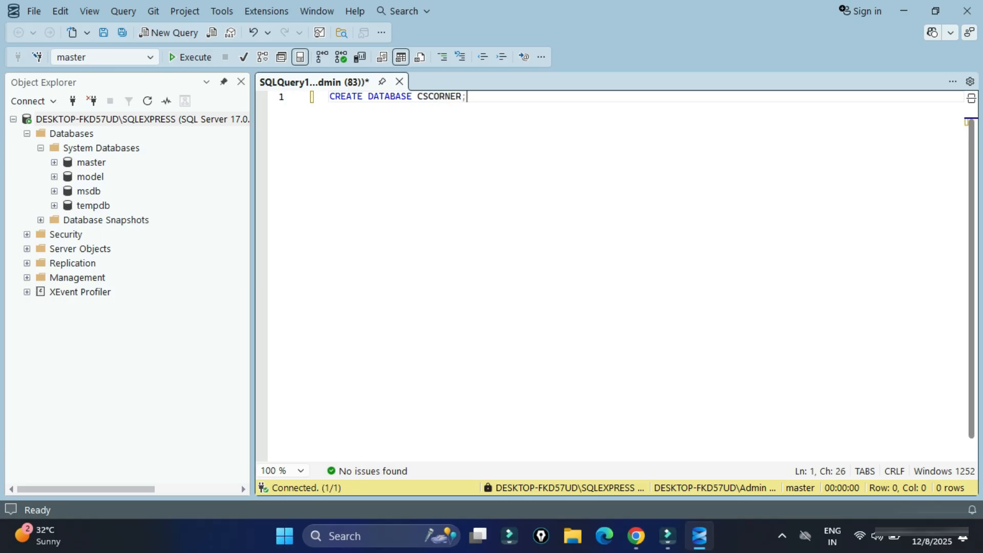
key("ctrl+a")
key("F5")
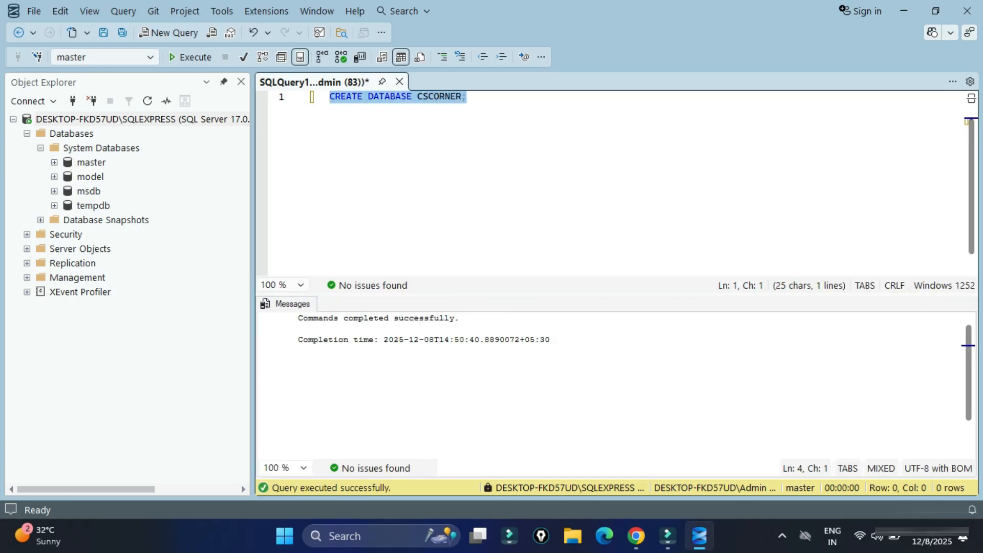
Refresh the Databases folder, briefly expand and collapse the CSCORNER database, and return to the end of the query.
left_click(72, 134)
right_click(77, 134)
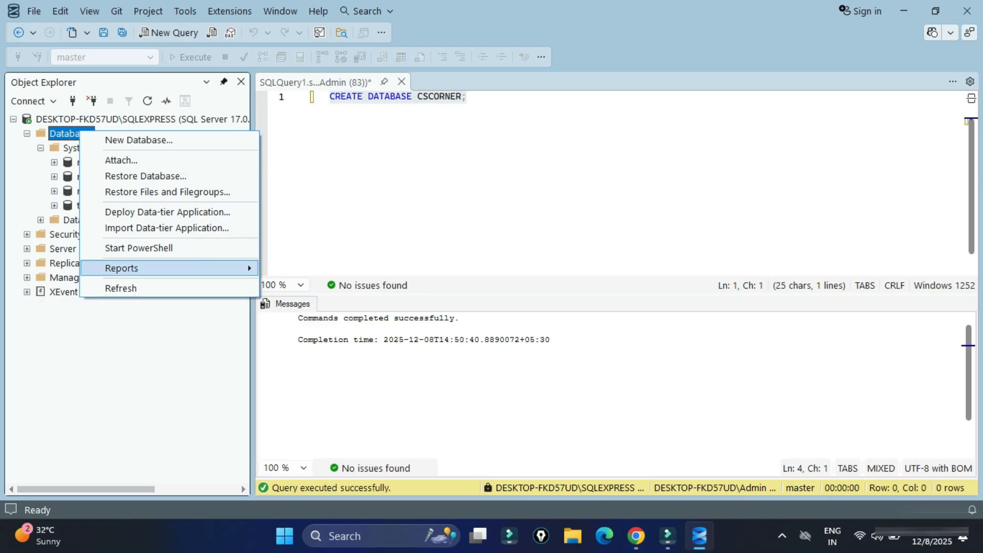
left_click(121, 289)
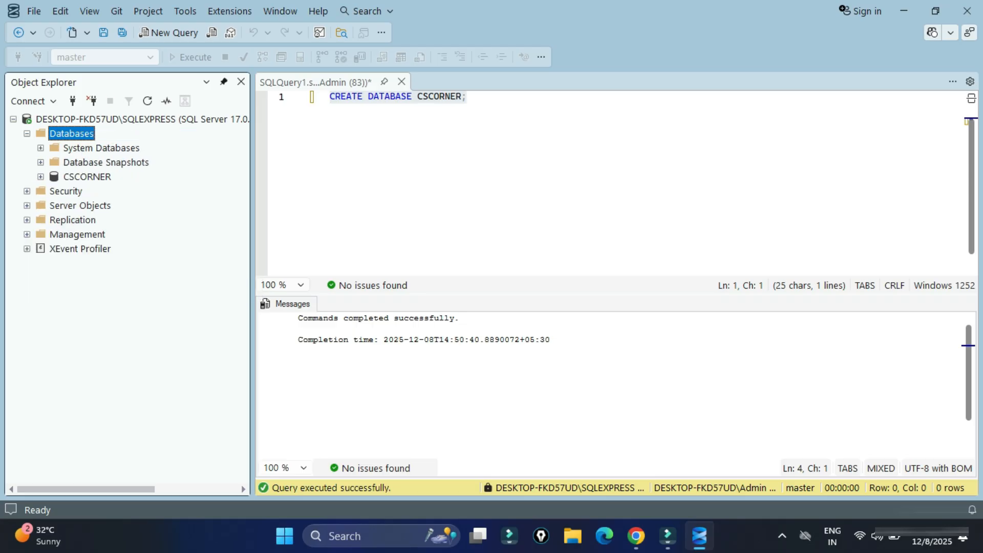
left_click(40, 176)
left_click(40, 176)
left_click(468, 97)
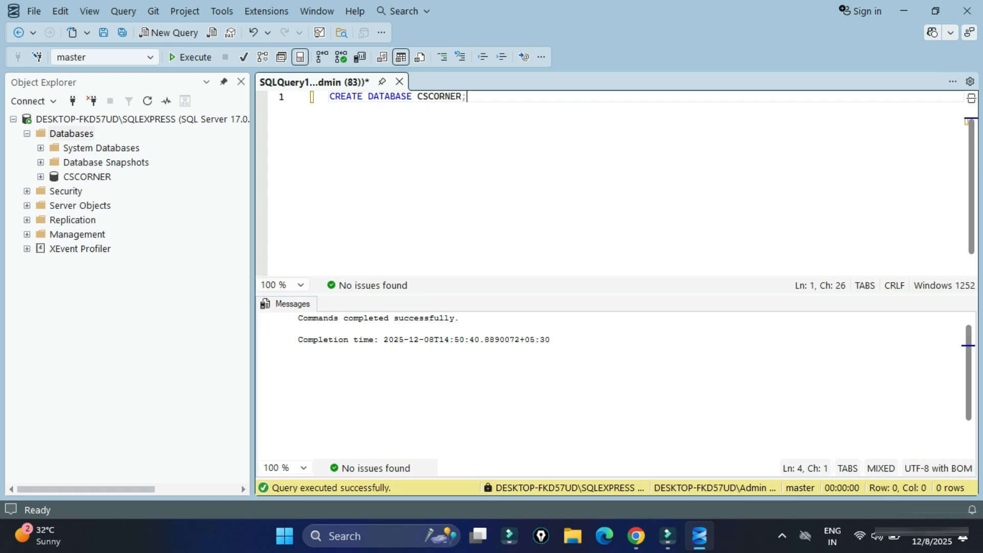